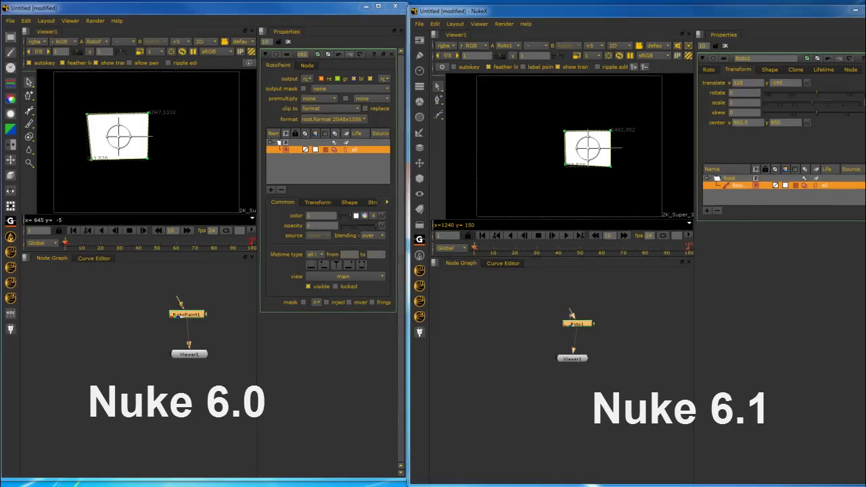
# Reposition the RotoPaint1 node in Nuke 6.0 and the Roto1 node in Nuke 6.1 above their Viewer nodes.
pyautogui.moveTo(173, 315); pyautogui.dragTo(177, 313)
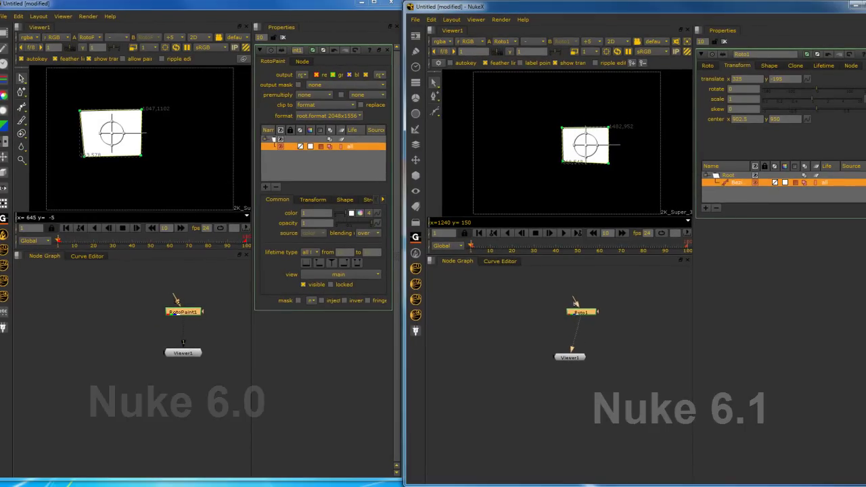
pyautogui.moveTo(569, 312); pyautogui.dragTo(572, 299)
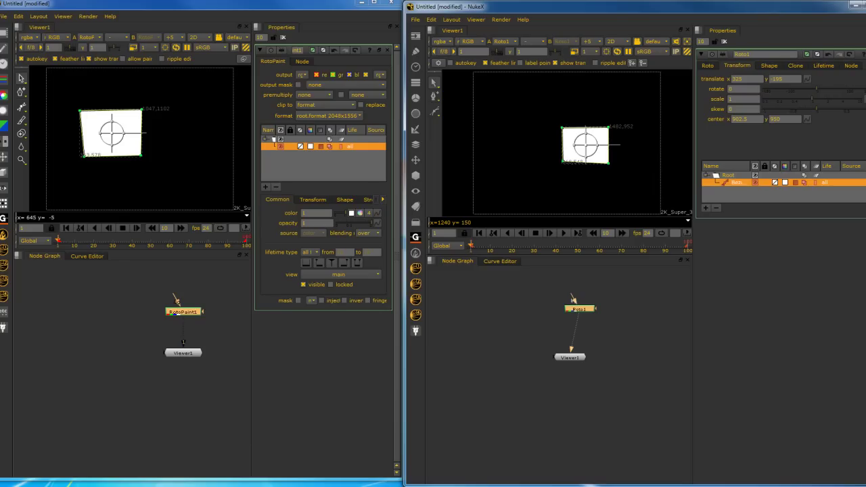
pyautogui.moveTo(579, 308); pyautogui.dragTo(567, 311)
pyautogui.click(608, 297)
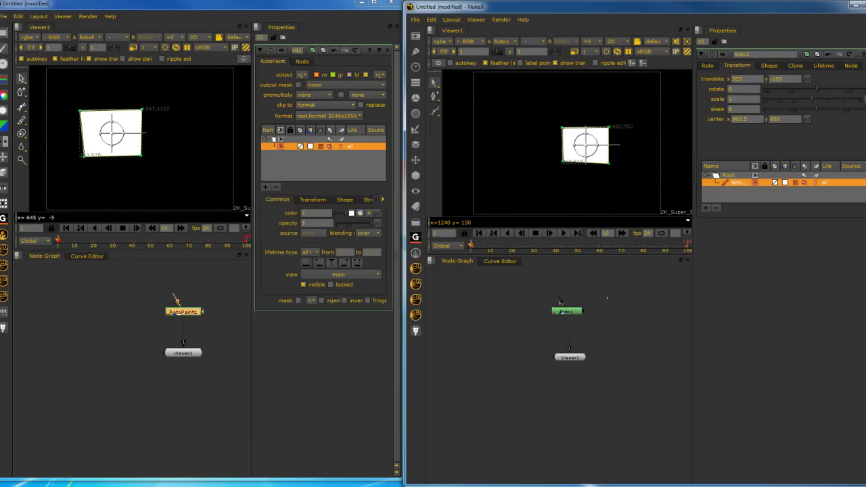
pyautogui.press('o')
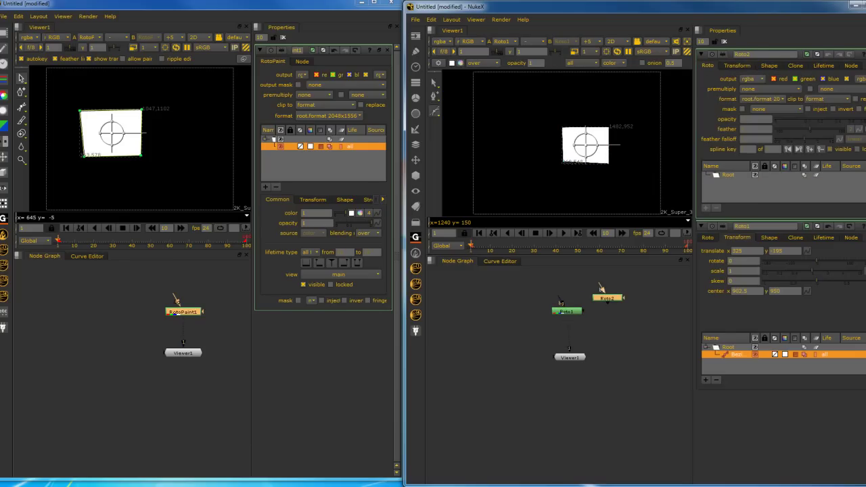
pyautogui.press('Delete')
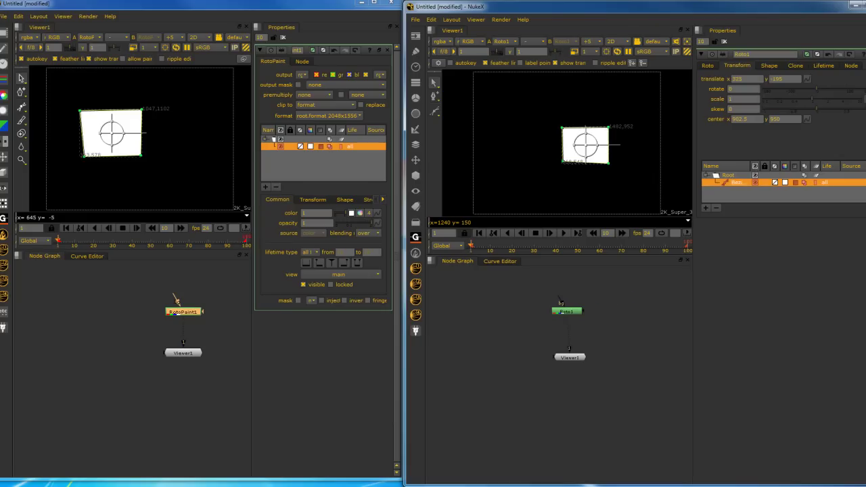
# Shift the shapes in both viewers, placing the RotoPaint1 shape in the upper-left corner of the frame at frame 1.
pyautogui.moveTo(111, 133); pyautogui.dragTo(127, 141)
pyautogui.moveTo(586, 145); pyautogui.dragTo(590, 151)
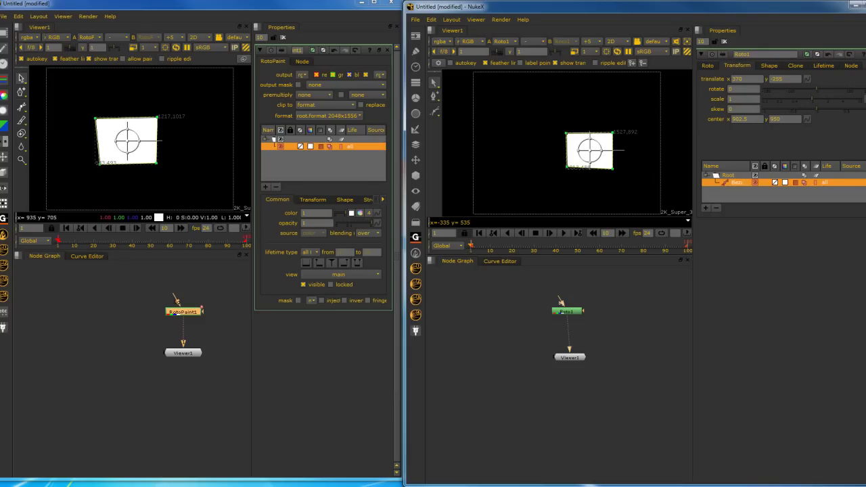
pyautogui.moveTo(127, 140); pyautogui.dragTo(81, 95)
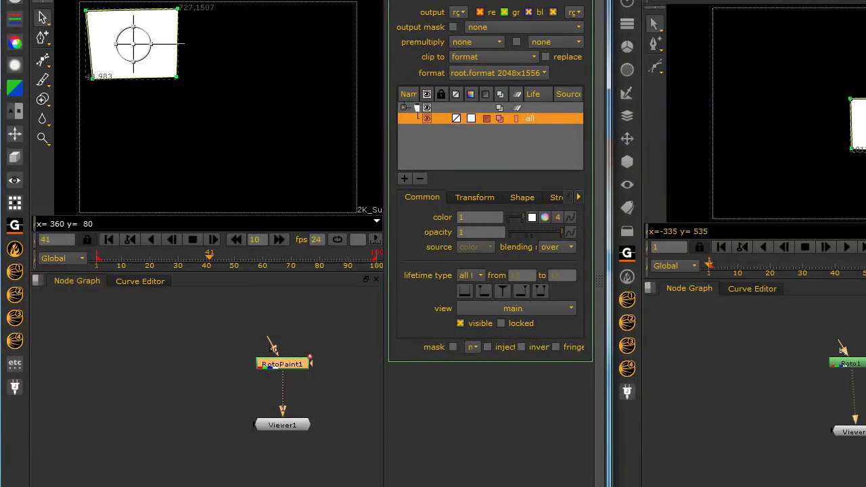
# Keyframe the RotoPaint1 shape's position at the lower right on frame 50 and at the lower left around frame 25.
pyautogui.press('Right')
pyautogui.press('Right')
pyautogui.press('Right')
pyautogui.moveTo(133, 44); pyautogui.dragTo(282, 156)
pyautogui.moveTo(232, 258); pyautogui.dragTo(165, 257)
pyautogui.moveTo(205, 99); pyautogui.dragTo(148, 148)
pyautogui.moveTo(165, 257); pyautogui.dragTo(110, 257)
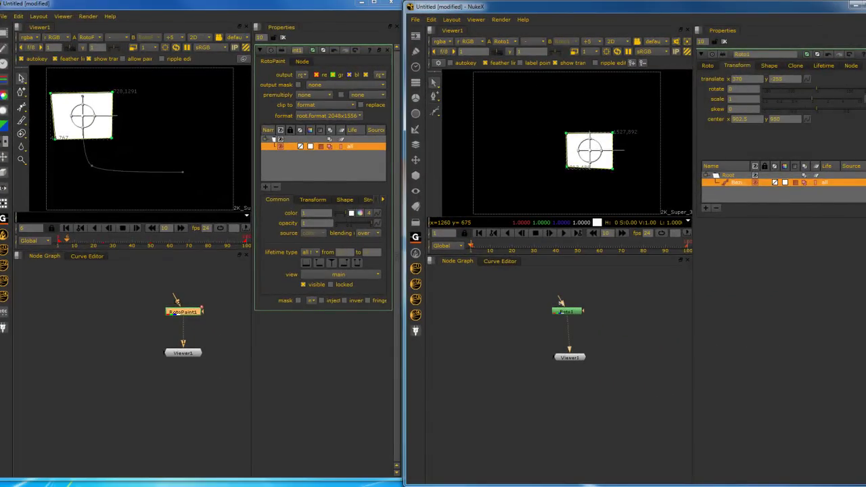
# In Nuke 6.1, enable autokey and keyframe the Roto1 shape upper left at frame 1, lower right around frame 50 and lower left at frame 26.
pyautogui.moveTo(588, 151); pyautogui.dragTo(497, 95)
pyautogui.click(452, 63)
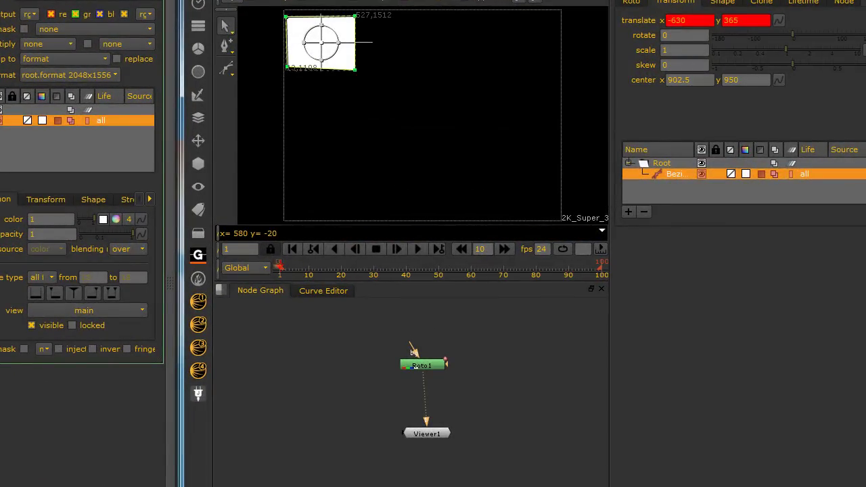
pyautogui.moveTo(279, 266); pyautogui.dragTo(347, 266)
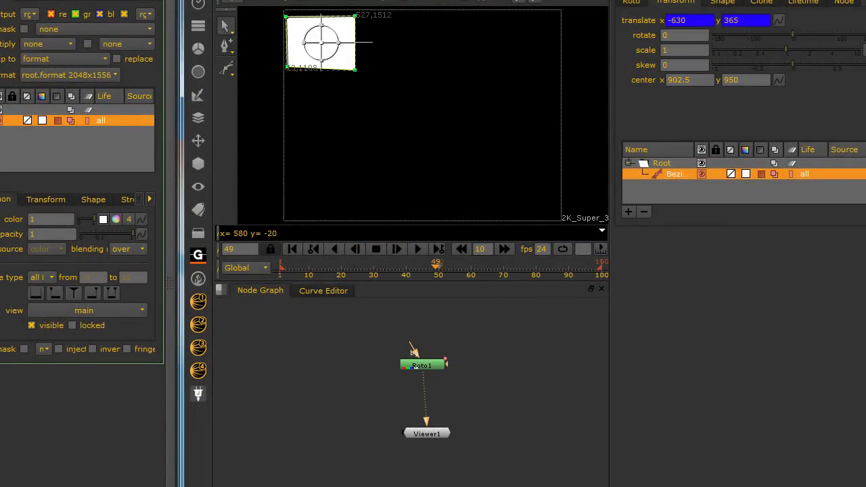
pyautogui.moveTo(321, 43); pyautogui.dragTo(510, 178)
pyautogui.moveTo(445, 266); pyautogui.dragTo(361, 266)
pyautogui.moveTo(418, 113); pyautogui.dragTo(369, 157)
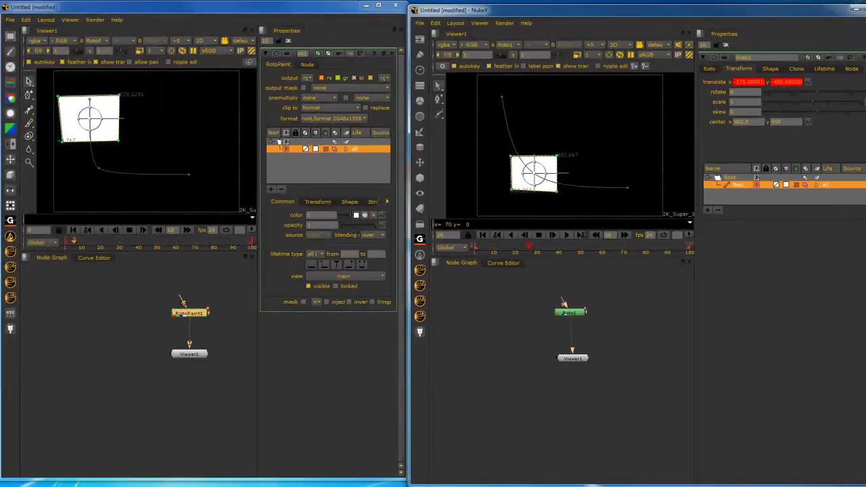
# Return the timelines of both Nuke windows to the first frame to compare the animated shapes.
pyautogui.click(73, 231)
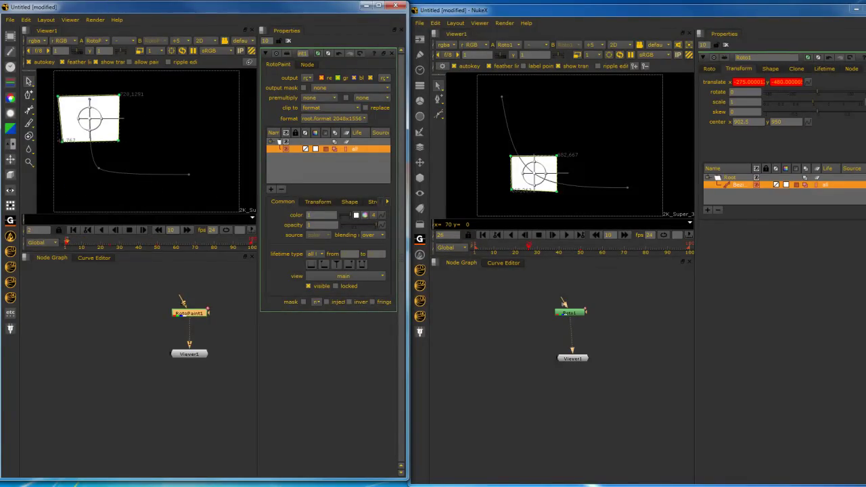
pyautogui.click(483, 235)
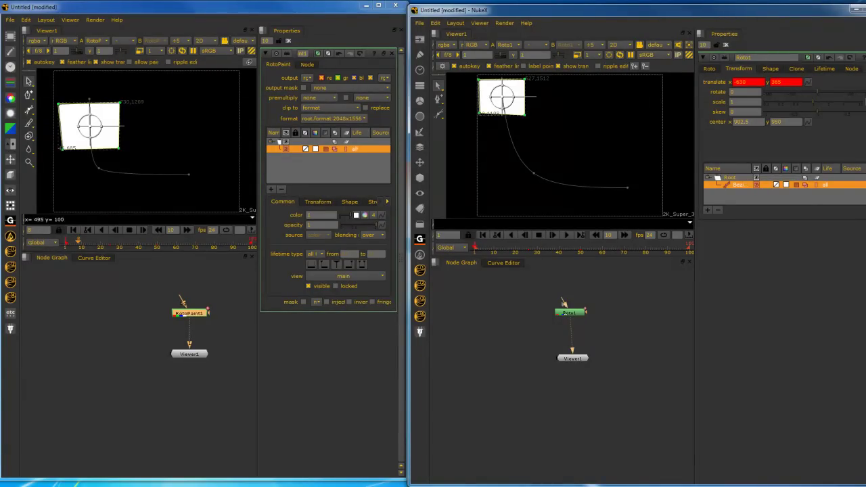
pyautogui.click(74, 230)
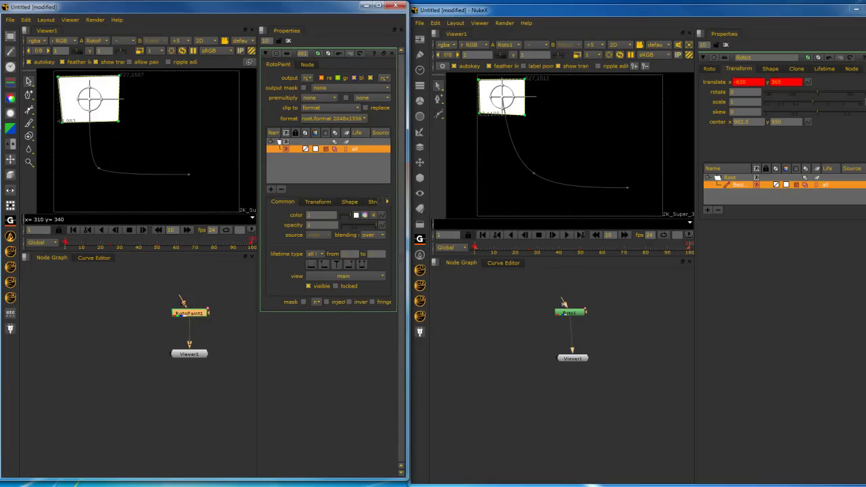
# In Nuke 6.0, pull the RotoPaint1 shape's upper-right point outward at frame 11 and its lower-right point inward at frame 20.
pyautogui.moveTo(66, 242); pyautogui.dragTo(83, 242)
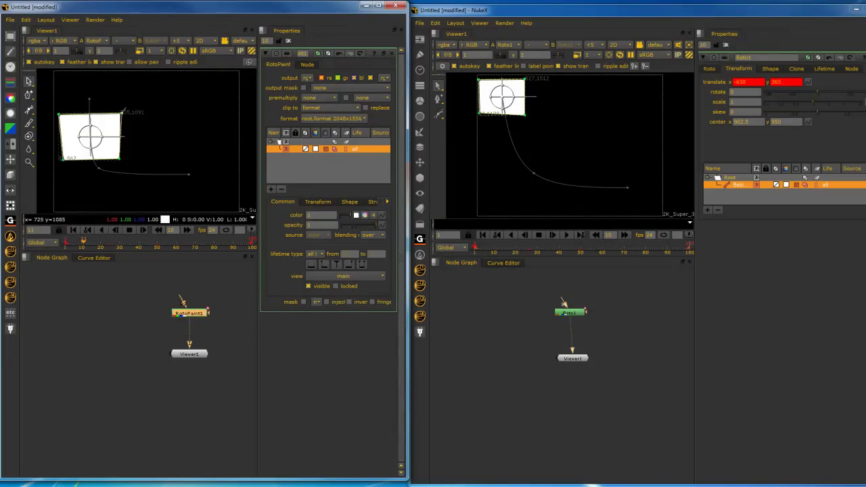
pyautogui.moveTo(121, 112); pyautogui.dragTo(148, 108)
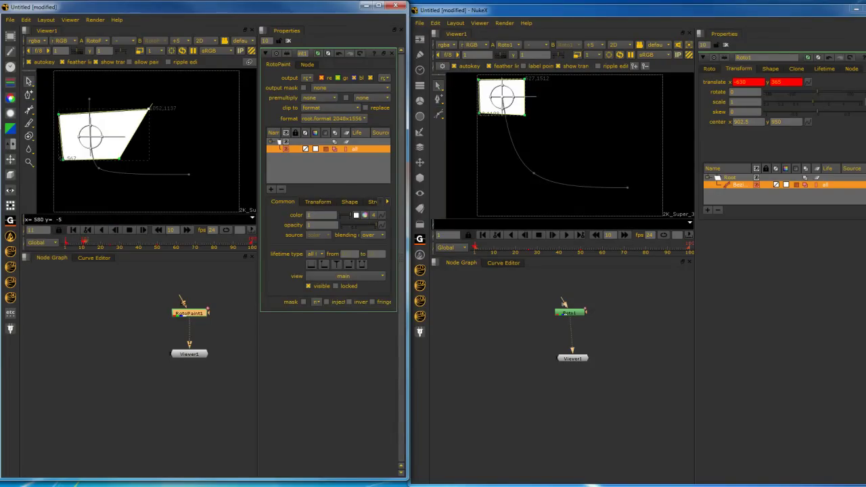
pyautogui.moveTo(85, 242); pyautogui.dragTo(101, 242)
pyautogui.moveTo(123, 183); pyautogui.dragTo(111, 162)
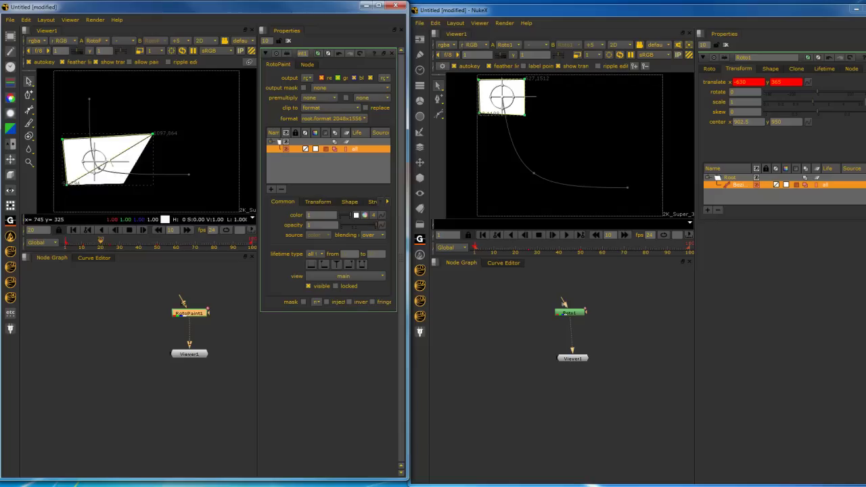
# Move the RotoPaint1 shape's upper-left point up and right at frame 7, and its lower-left point down and right at frame 18.
pyautogui.moveTo(101, 242); pyautogui.dragTo(112, 242)
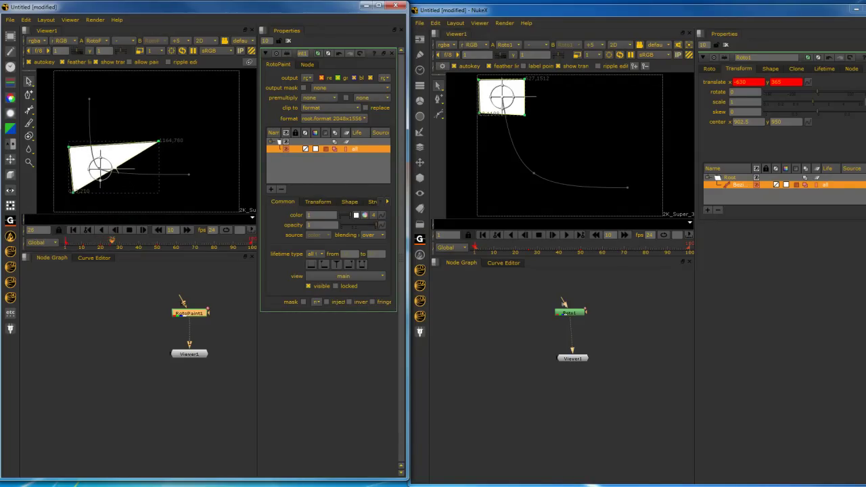
pyautogui.click(74, 192)
pyautogui.press('j')
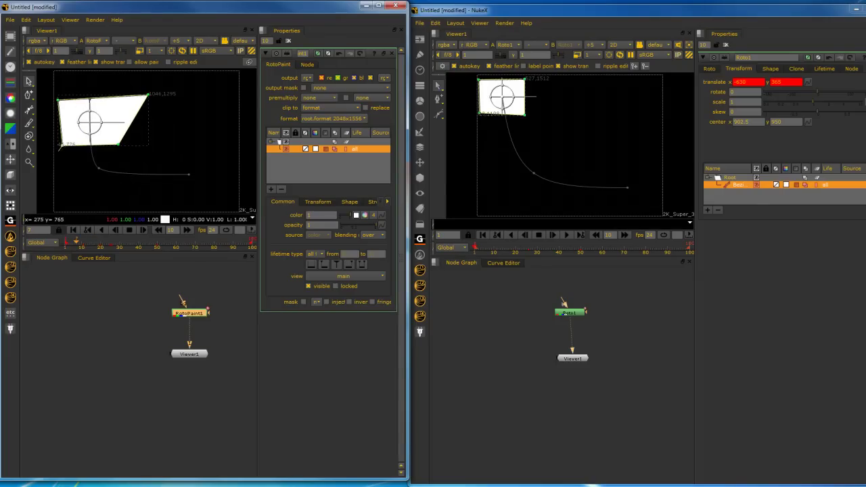
pyautogui.moveTo(58, 100); pyautogui.dragTo(90, 84)
pyautogui.moveTo(81, 242); pyautogui.dragTo(97, 242)
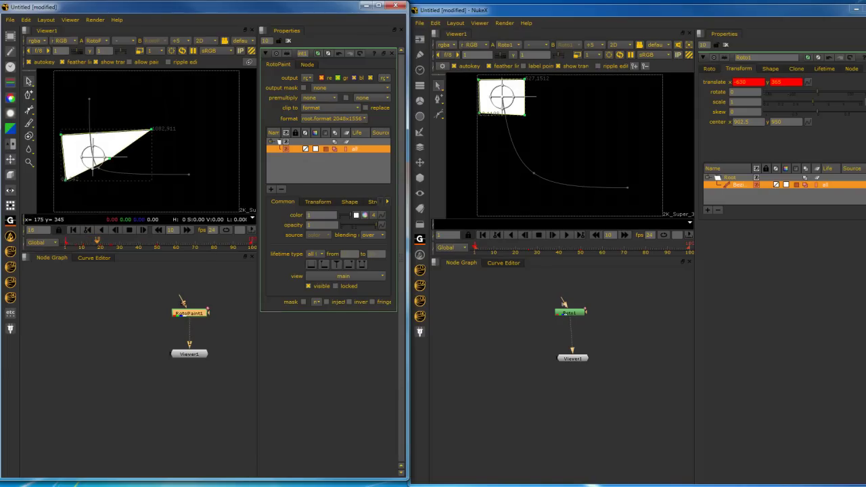
pyautogui.moveTo(63, 179); pyautogui.dragTo(97, 192)
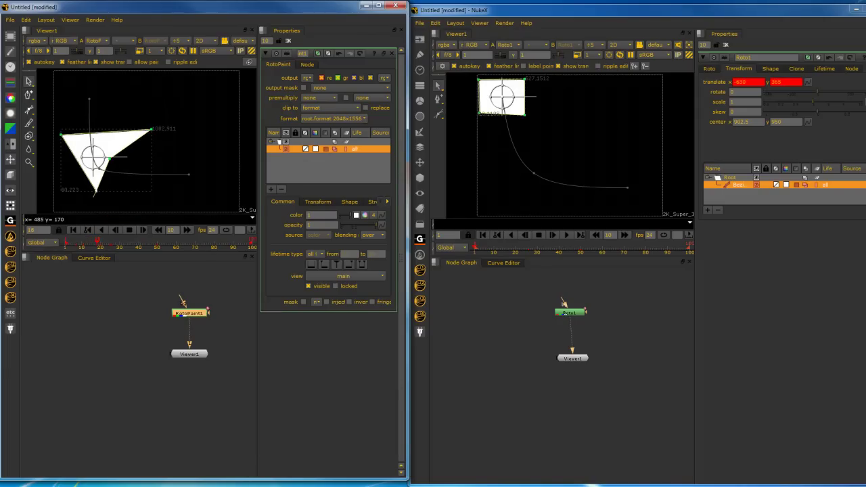
# Examine how the RotoPaint1 shape deforms between frames 7 and 23 and where its keys sit on the timeline.
pyautogui.moveTo(96, 241)
pyautogui.mouseDown()
pyautogui.moveTo(67, 241)
pyautogui.moveTo(90, 242)
pyautogui.mouseUp()
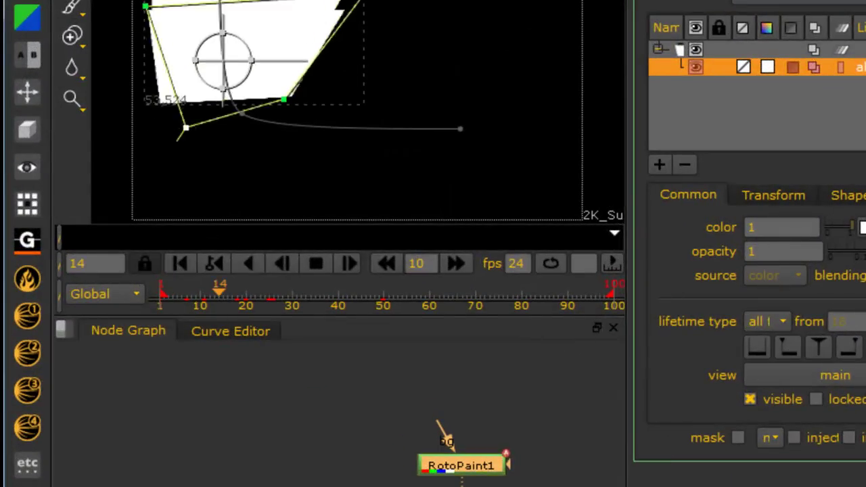
pyautogui.moveTo(219, 292); pyautogui.dragTo(262, 293)
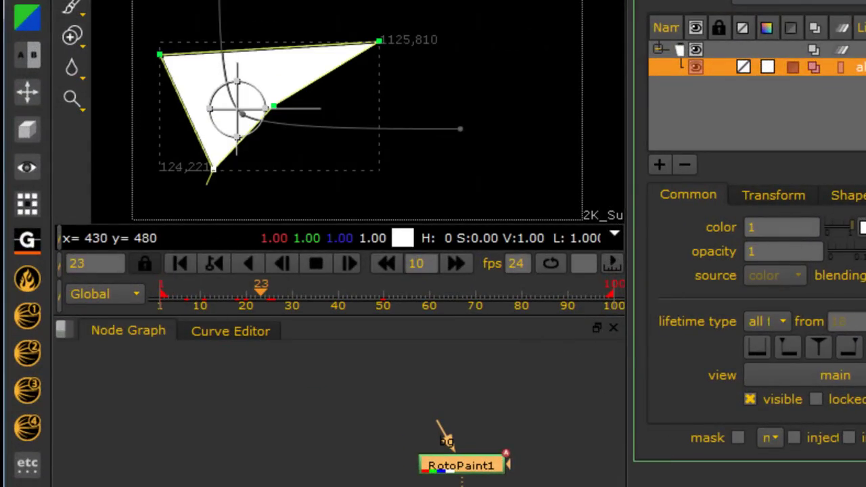
pyautogui.moveTo(271, 293); pyautogui.dragTo(188, 292)
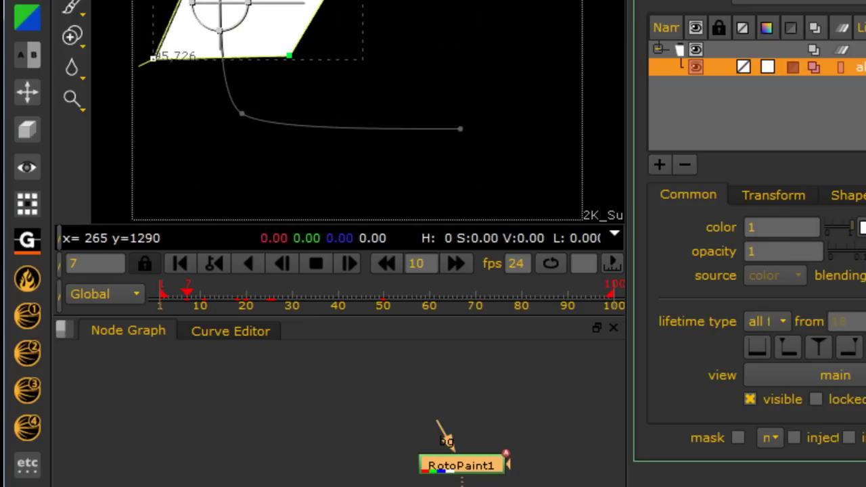
pyautogui.moveTo(199, 298)
pyautogui.mouseDown()
pyautogui.moveTo(228, 298)
pyautogui.moveTo(210, 297)
pyautogui.mouseUp()
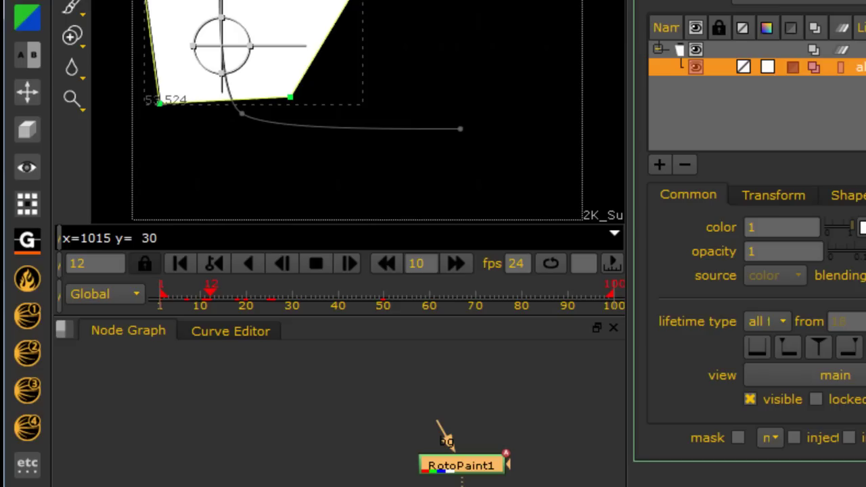
pyautogui.moveTo(201, 293); pyautogui.dragTo(251, 294)
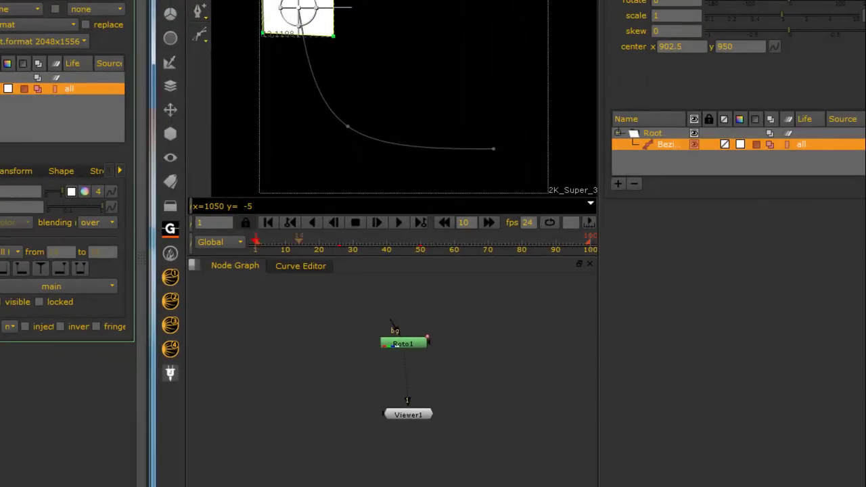
# In Nuke 6.1, pull the Roto1 shape's upper-right point outward at frame 15 and raise its upper-left point at frame 33.
pyautogui.moveTo(257, 242); pyautogui.dragTo(405, 242)
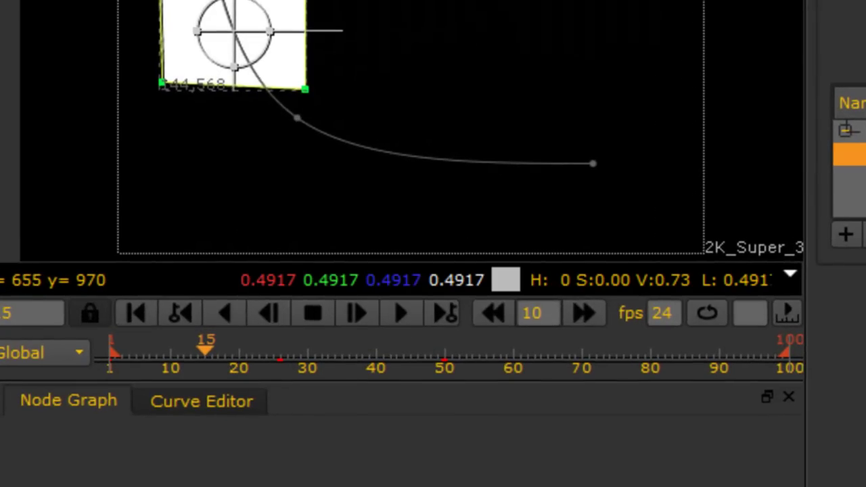
pyautogui.moveTo(305, 0); pyautogui.dragTo(372, 0)
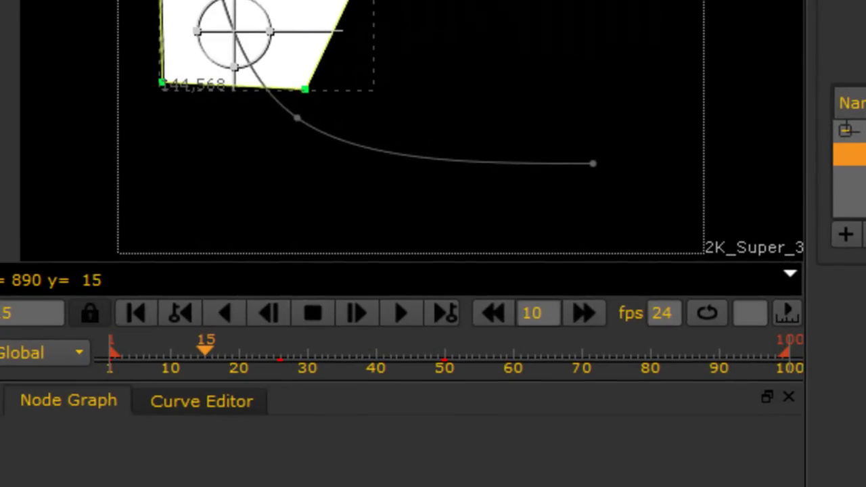
pyautogui.moveTo(205, 351); pyautogui.dragTo(328, 351)
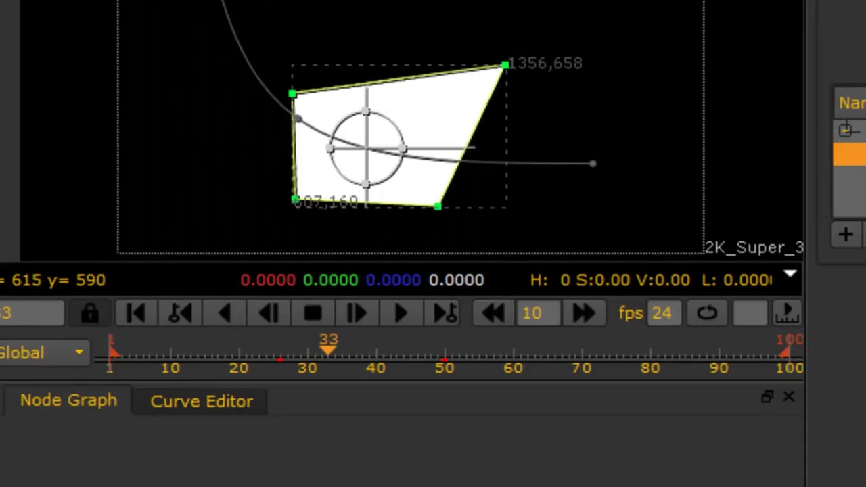
pyautogui.moveTo(293, 92); pyautogui.dragTo(286, 13)
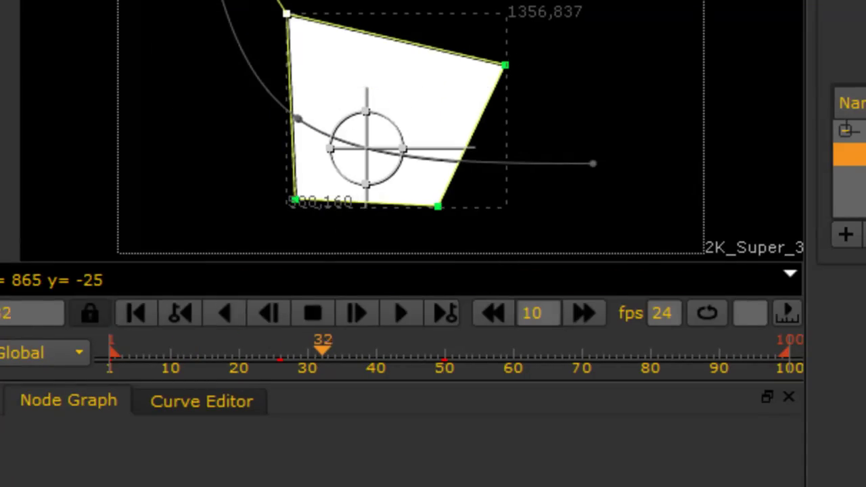
# Pull the Roto1 shape's lower-left point down and left at frame 16, and its lower-right point down and right at frame 29.
pyautogui.moveTo(329, 348); pyautogui.dragTo(212, 348)
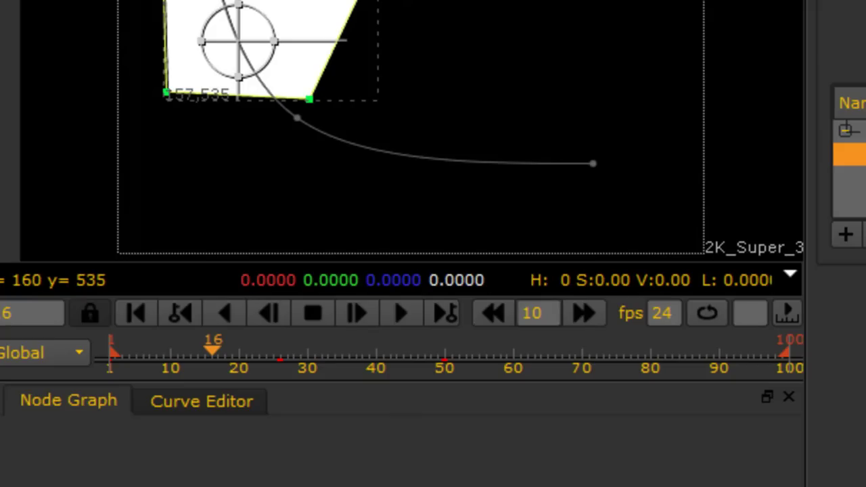
pyautogui.moveTo(165, 100); pyautogui.dragTo(147, 132)
pyautogui.click(163, 96)
pyautogui.moveTo(165, 93); pyautogui.dragTo(135, 148)
pyautogui.moveTo(214, 349); pyautogui.dragTo(301, 349)
pyautogui.moveTo(396, 191); pyautogui.dragTo(424, 228)
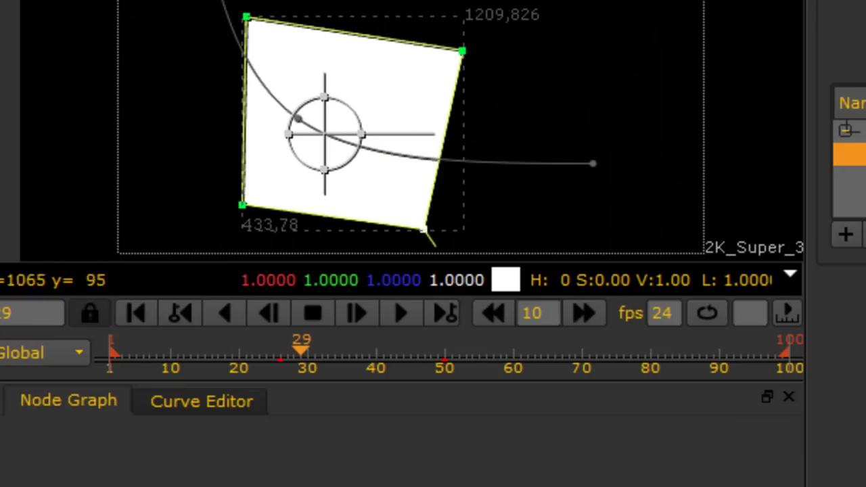
# Add another Roto1 spline key by raising the shape's upper-left point at frame 20, and check the shape at frame 25.
pyautogui.moveTo(308, 350); pyautogui.dragTo(110, 350)
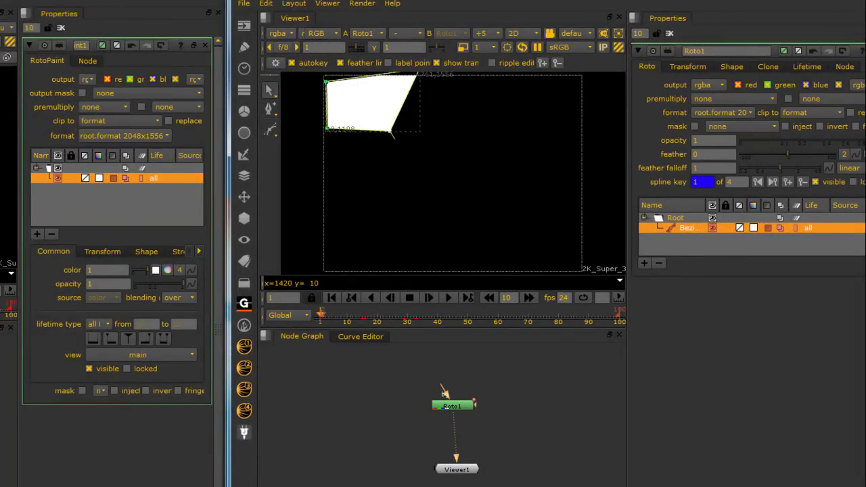
pyautogui.press('l')
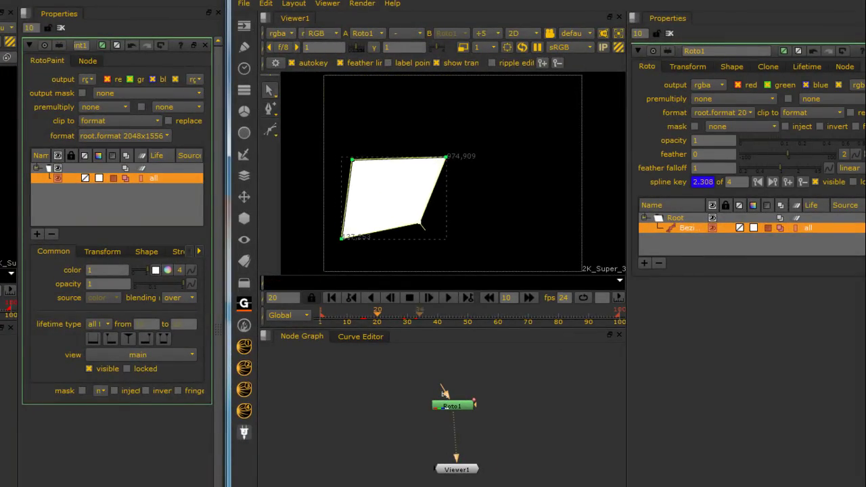
pyautogui.moveTo(352, 160); pyautogui.dragTo(343, 115)
pyautogui.moveTo(379, 313); pyautogui.dragTo(392, 314)
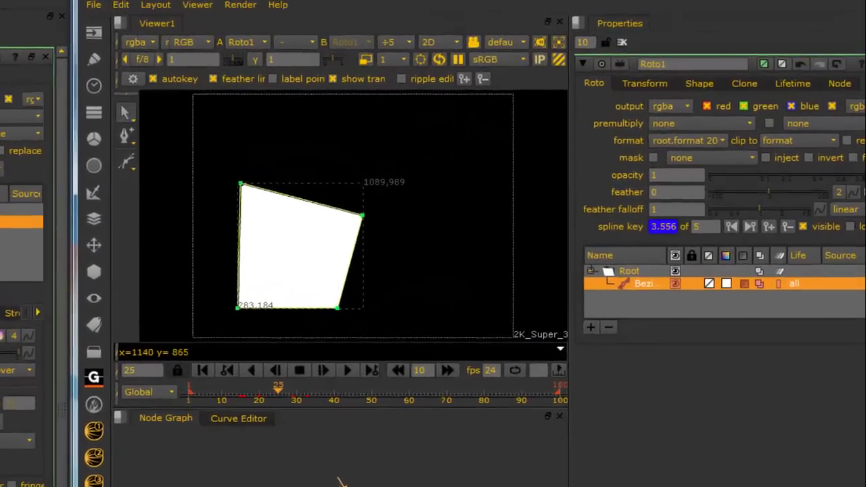
# Add another Roto1 spline key by reshaping the shape at frame 25.
pyautogui.moveTo(414, 193); pyautogui.dragTo(424, 177)
pyautogui.moveTo(371, 199); pyautogui.dragTo(371, 199)
# At frame 9, move the whole Roto1 shape right and down to a translate of about x 120, y -205.
pyautogui.moveTo(274, 393); pyautogui.dragTo(214, 393)
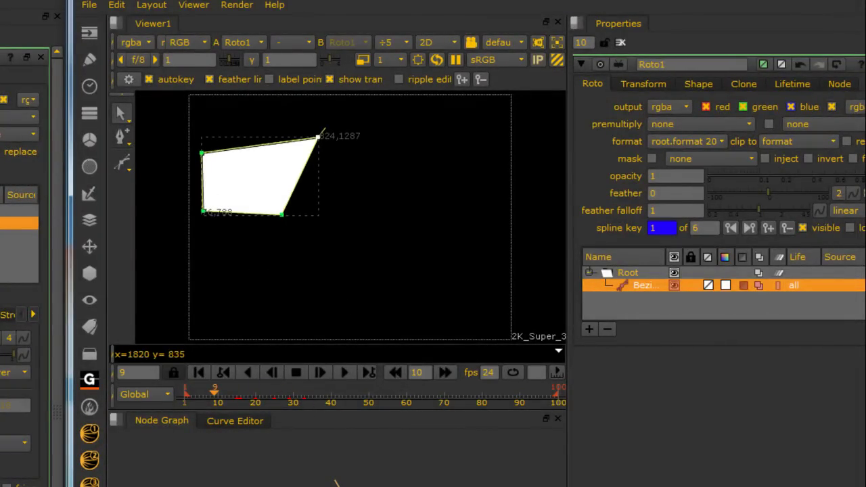
pyautogui.click(644, 84)
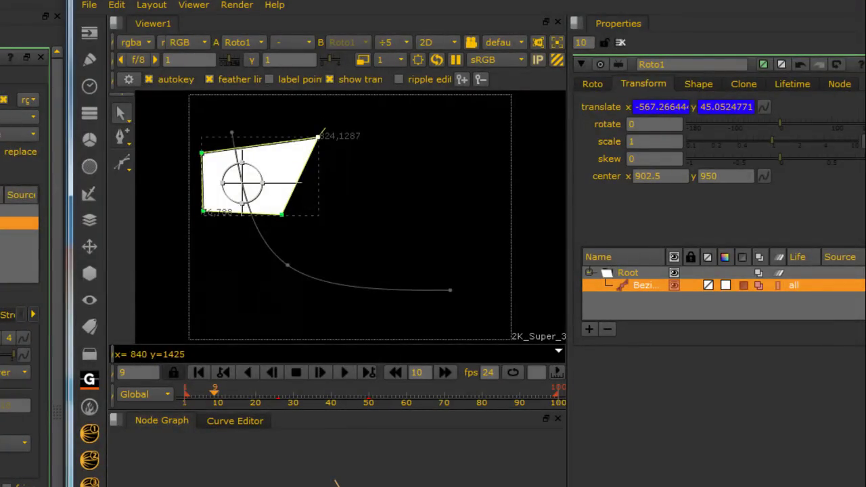
pyautogui.moveTo(371, 111); pyautogui.dragTo(175, 254)
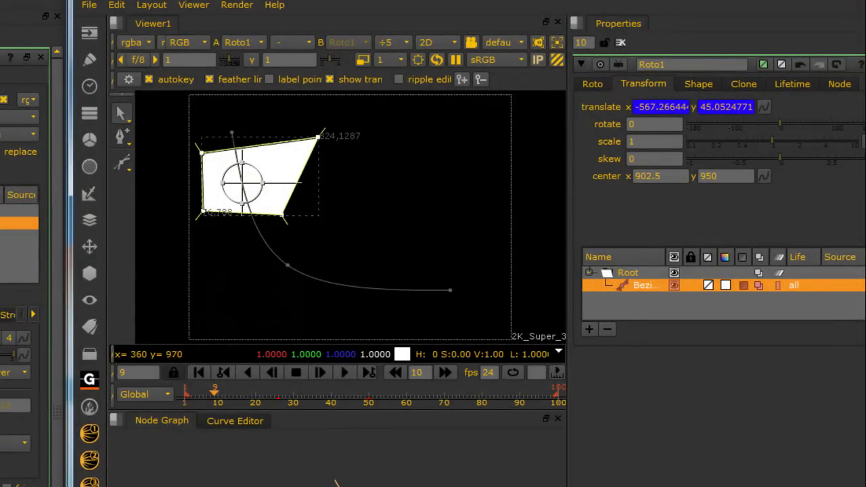
pyautogui.moveTo(242, 181); pyautogui.dragTo(350, 221)
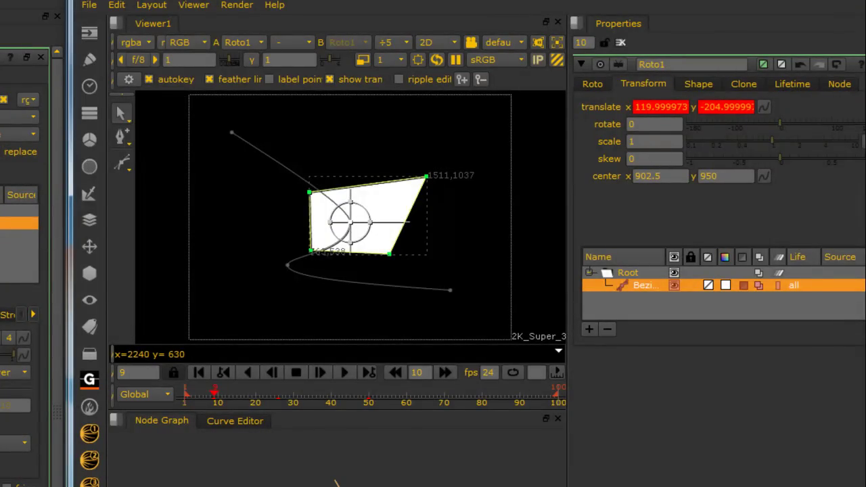
# Compare the Roto1 shape's spline keys with its translate keys, and examine its motion around frames 16 to 18.
pyautogui.click(593, 84)
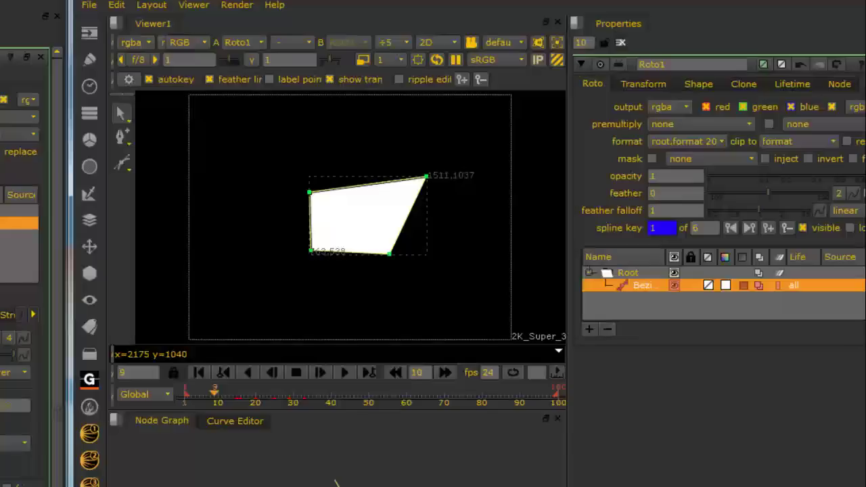
pyautogui.click(643, 84)
pyautogui.moveTo(220, 394); pyautogui.dragTo(248, 394)
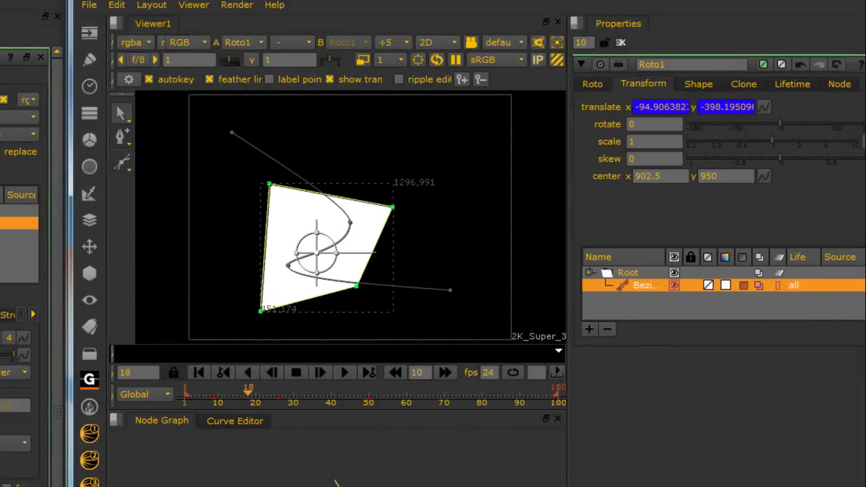
pyautogui.press('Left')
pyautogui.press('Left')
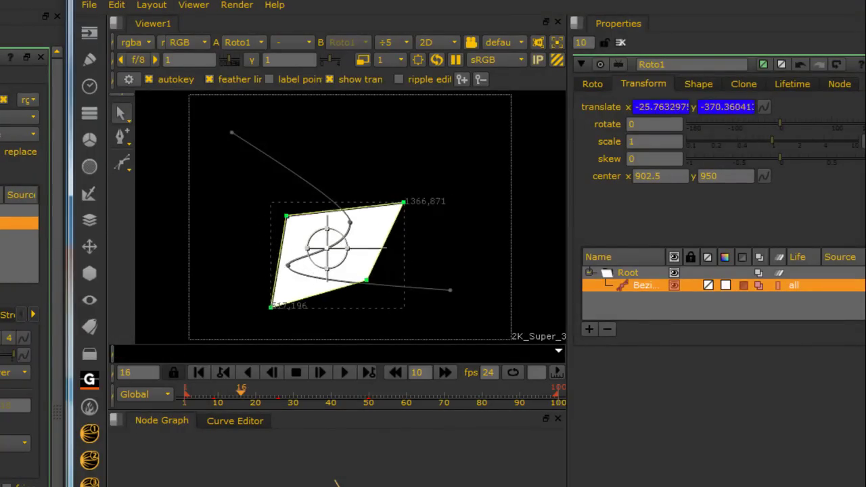
pyautogui.press('Right')
pyautogui.press('Right')
pyautogui.press('Right')
pyautogui.press('Right')
pyautogui.press('Right')
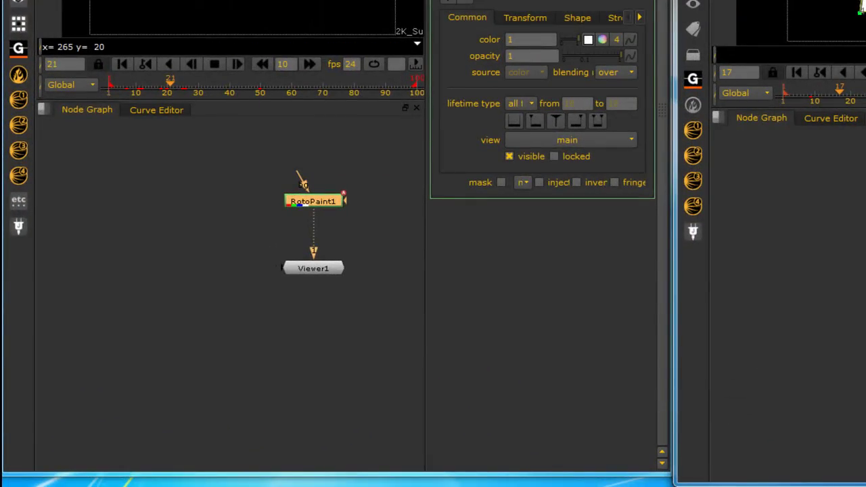
# In Nuke 6.0, examine RotoPaint1's Shape1 curves from curve.0.left.y to curve.3.right.y in the curve editor.
pyautogui.click(156, 110)
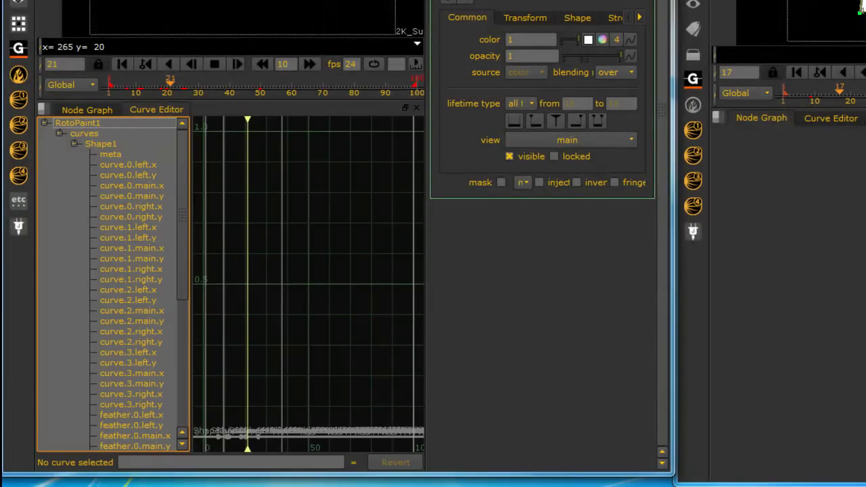
pyautogui.moveTo(128, 175); pyautogui.dragTo(131, 404)
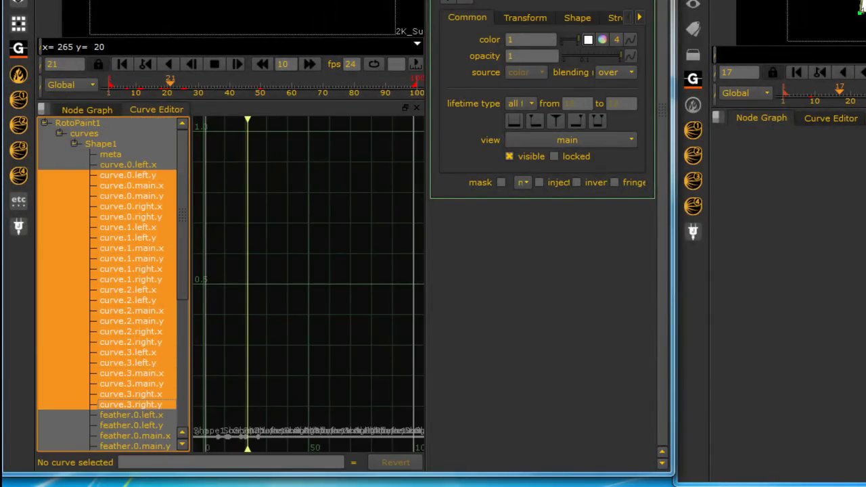
pyautogui.scroll(-8, 108, 284)
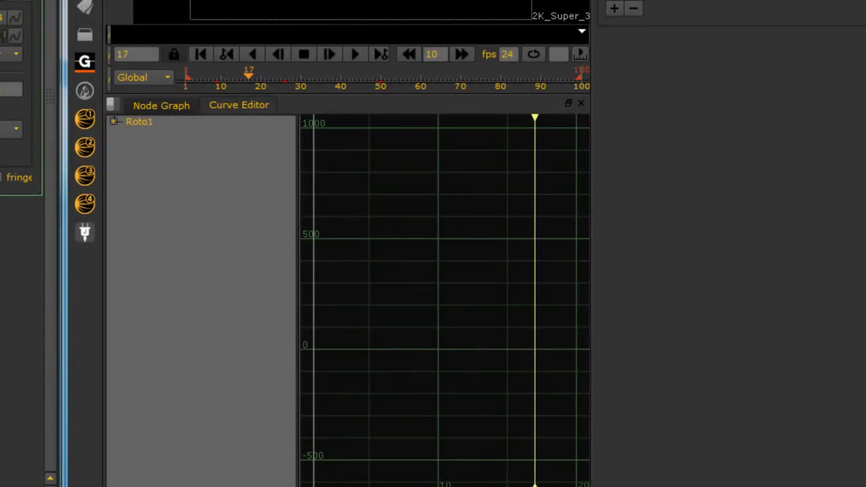
# In Nuke 6.1, expand Roto1's curves and examine Bezier1's translate.x and translate.y in the curve editor.
pyautogui.click(113, 122)
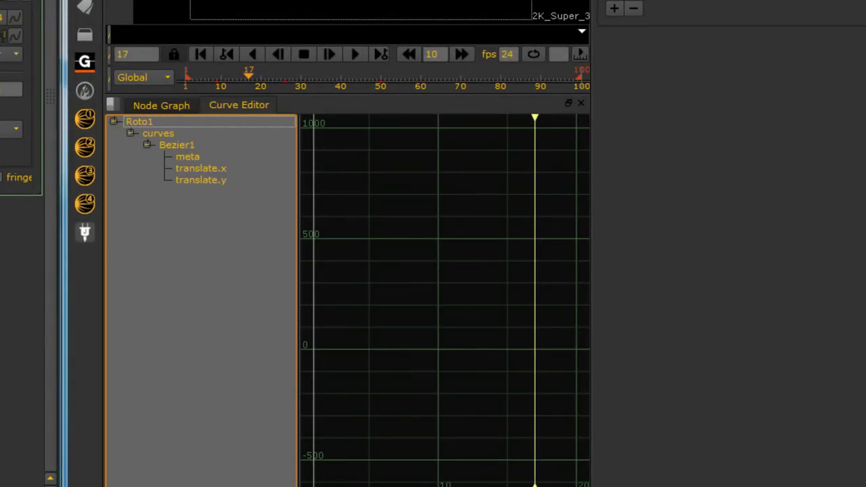
pyautogui.click(201, 169)
pyautogui.click(201, 180)
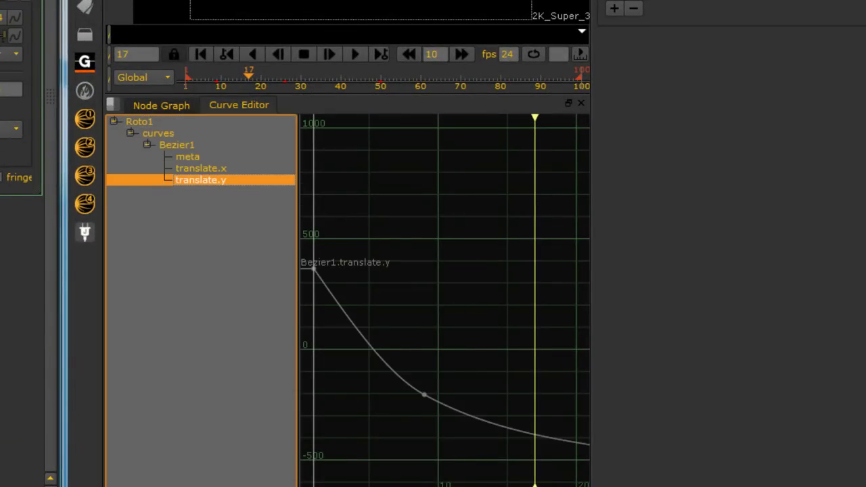
pyautogui.click(201, 168)
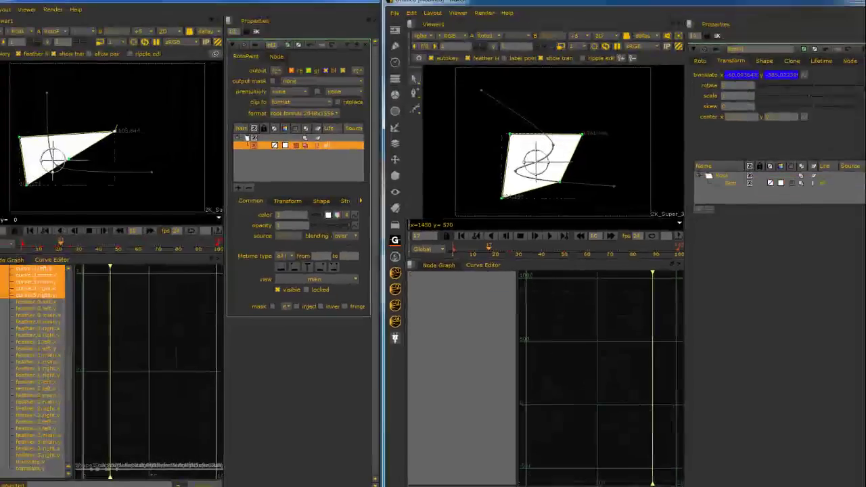
# Load the position curves of the shape's upper-left point into the curve editor and lower its frame 17 y key to about 1203.8.
pyautogui.click(511, 135)
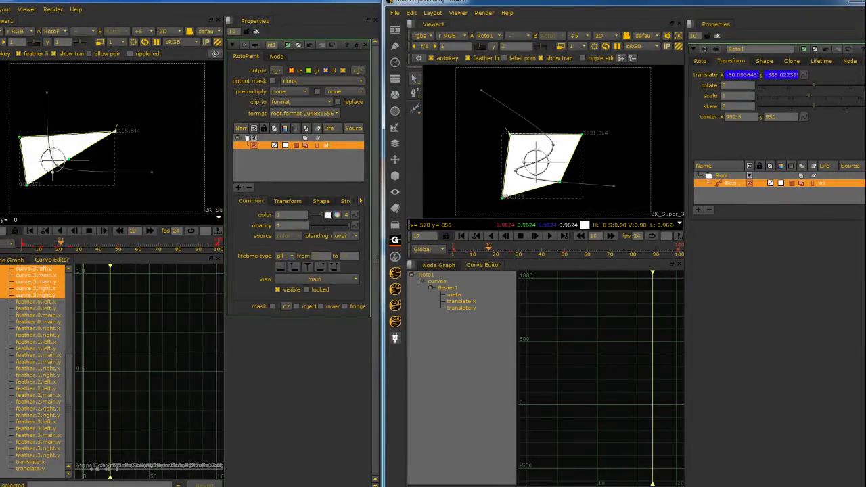
pyautogui.rightClick(509, 133)
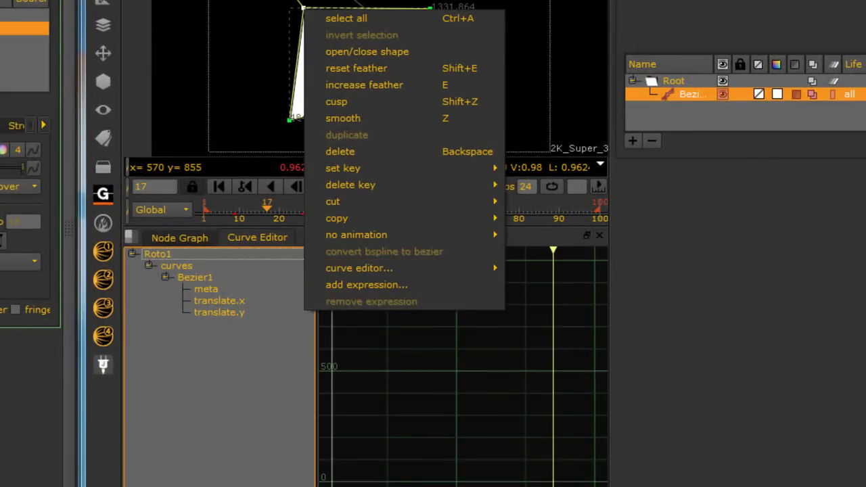
pyautogui.moveTo(379, 268)
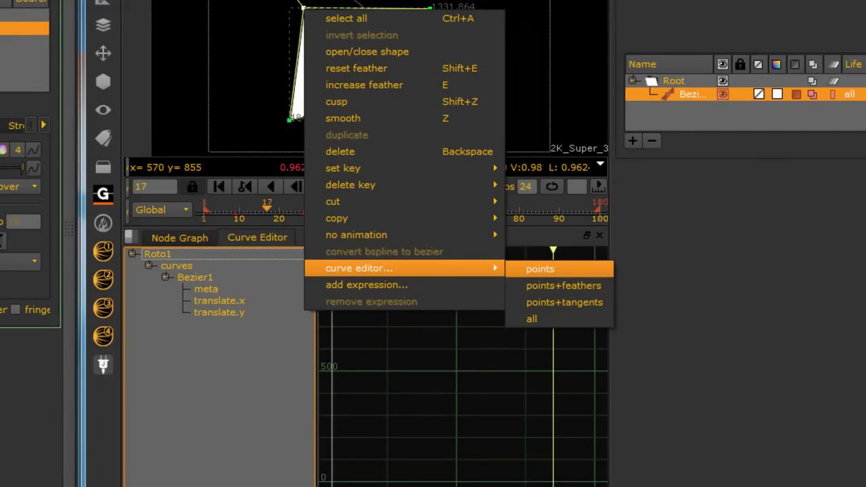
pyautogui.click(540, 268)
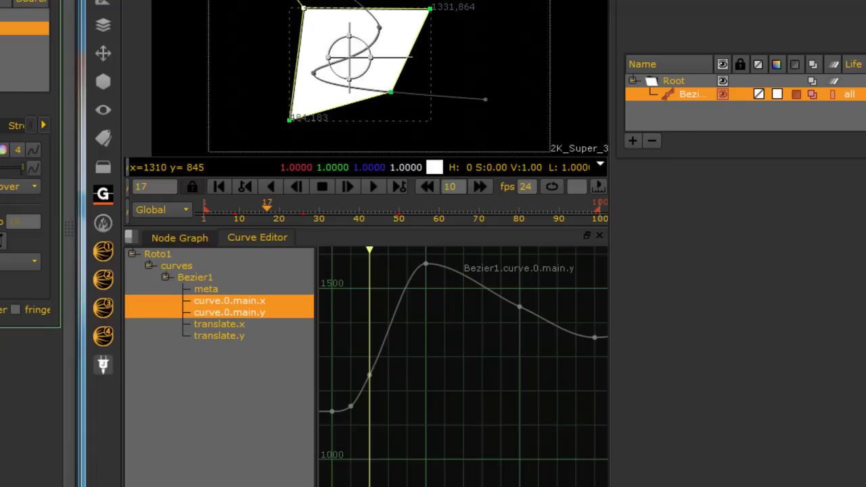
pyautogui.moveTo(368, 374)
pyautogui.mouseDown()
pyautogui.moveTo(369, 309)
pyautogui.moveTo(368, 391)
pyautogui.mouseUp()
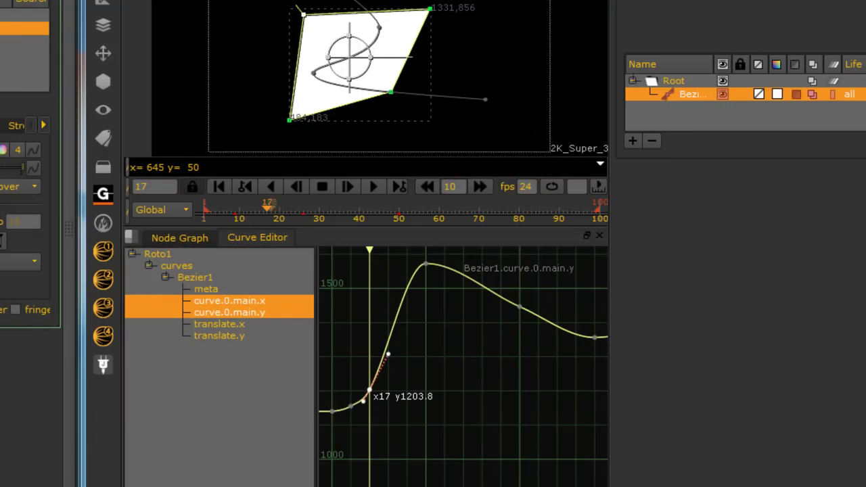
# Load the position curves of the shape's lower-left point into the curve editor and raise its frame 17 y key to about 634.5.
pyautogui.rightClick(291, 121)
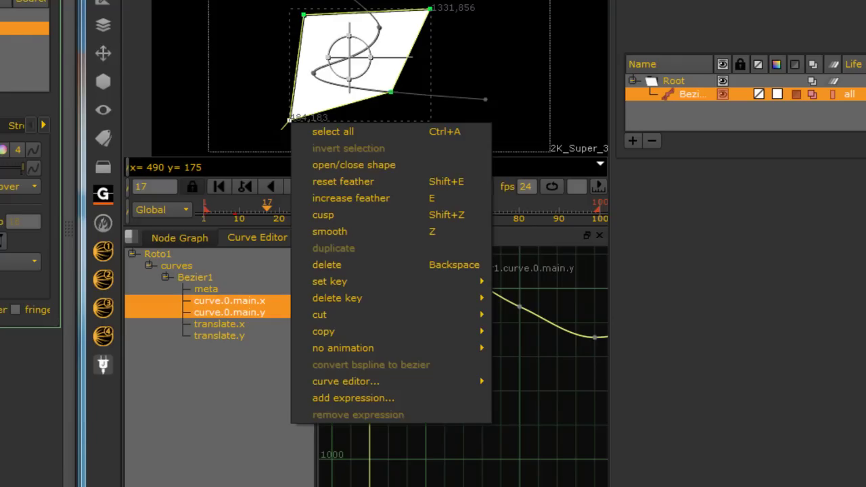
pyautogui.moveTo(379, 381)
pyautogui.click(527, 383)
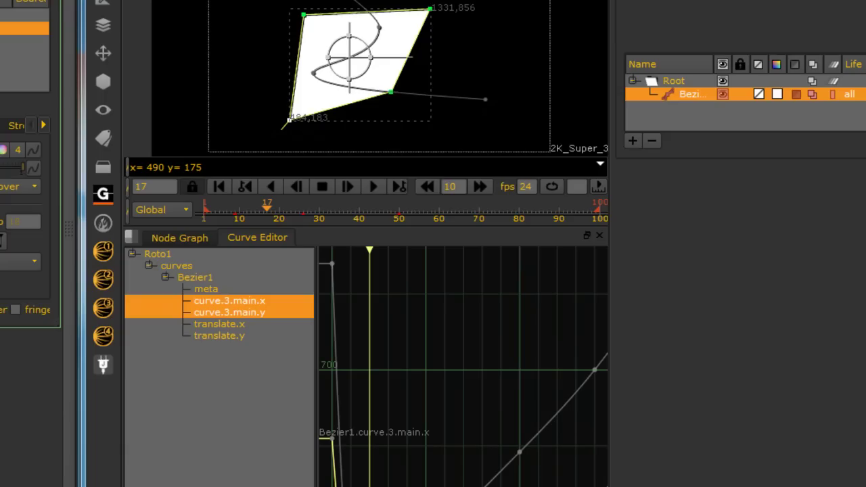
pyautogui.moveTo(369, 486); pyautogui.dragTo(369, 468)
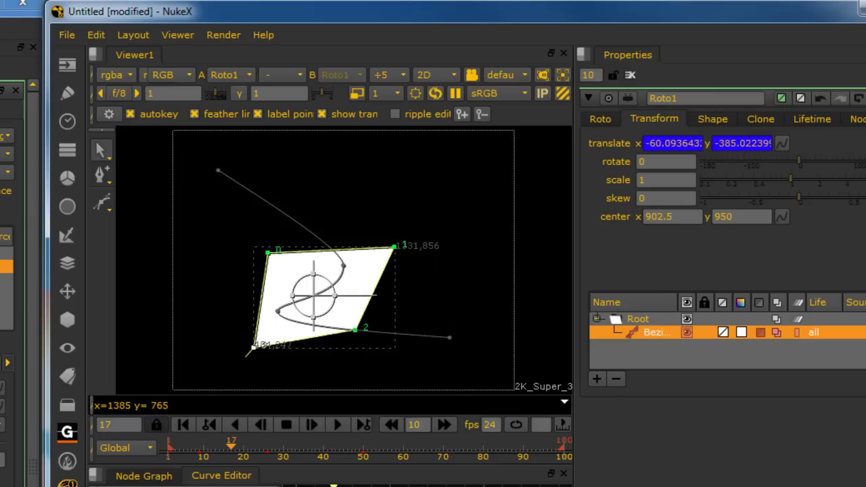
# Load the position curves of the Roto1 shape's point labelled 2 into the curve editor.
pyautogui.scroll(2, 392, 263)
pyautogui.scroll(1, 391, 262)
pyautogui.scroll(2, 387, 269)
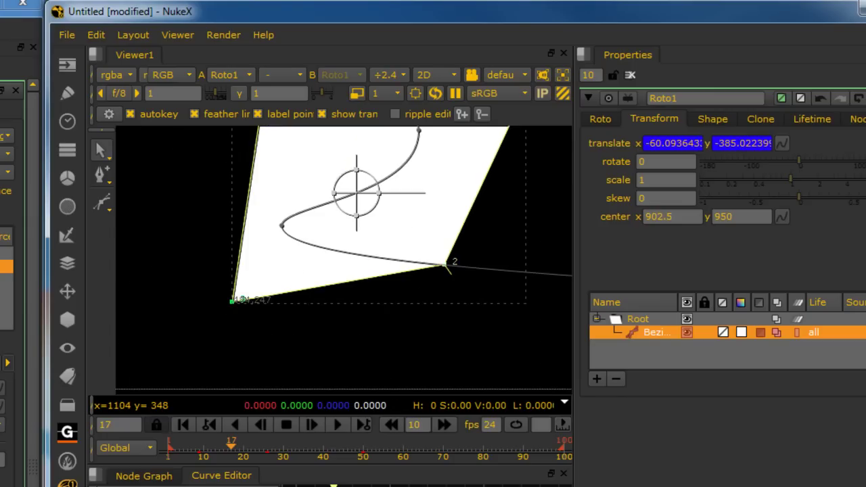
pyautogui.scroll(-1, 400, 319)
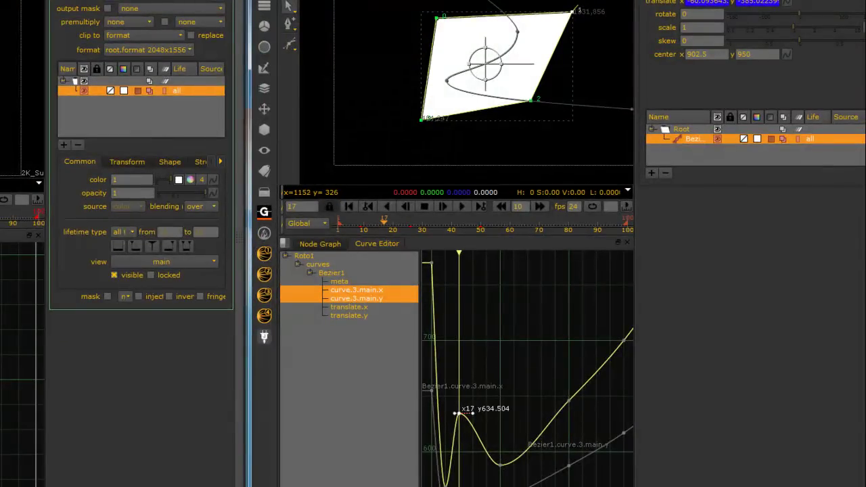
pyautogui.rightClick(534, 102)
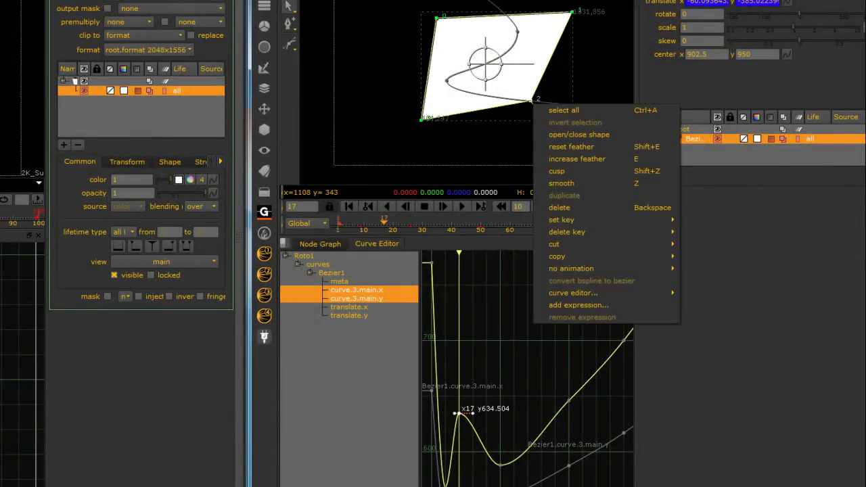
pyautogui.moveTo(575, 293)
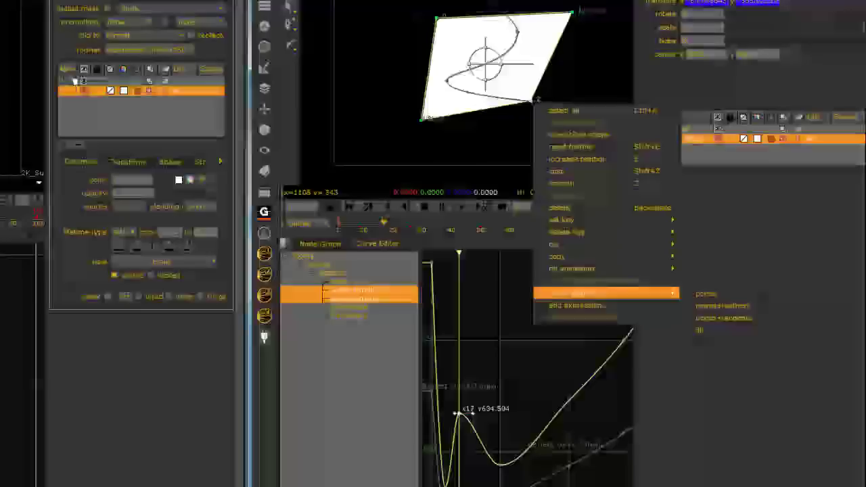
pyautogui.click(705, 293)
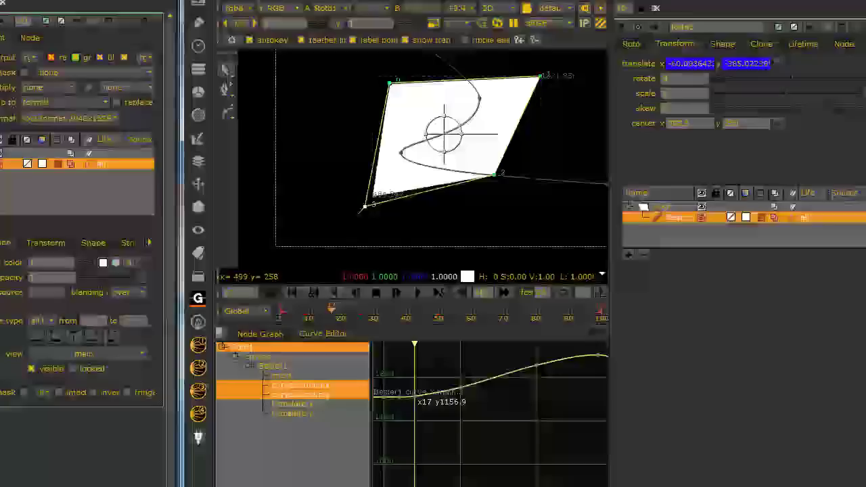
# Pull the Roto1 point labelled 3 up and left at frame 17, and check the shape's translate key at frame 9.
pyautogui.moveTo(366, 205); pyautogui.dragTo(304, 111)
pyautogui.scroll(-3, 329, 218)
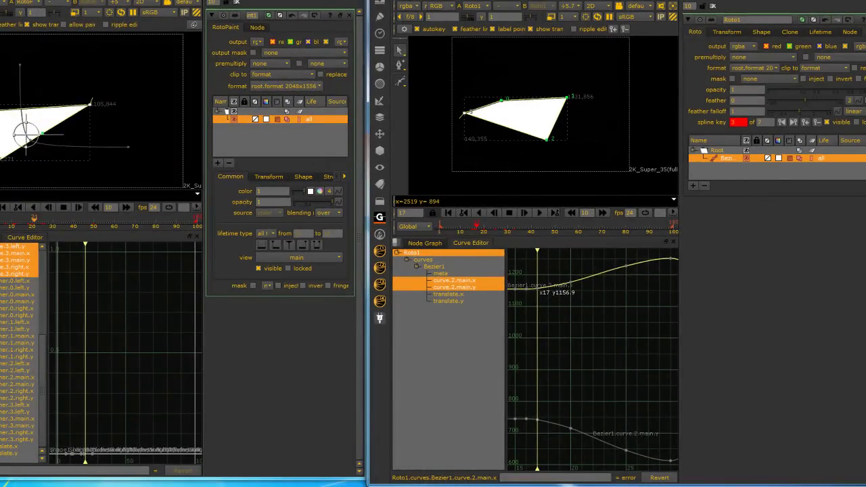
pyautogui.click(726, 32)
pyautogui.moveTo(443, 226); pyautogui.dragTo(458, 226)
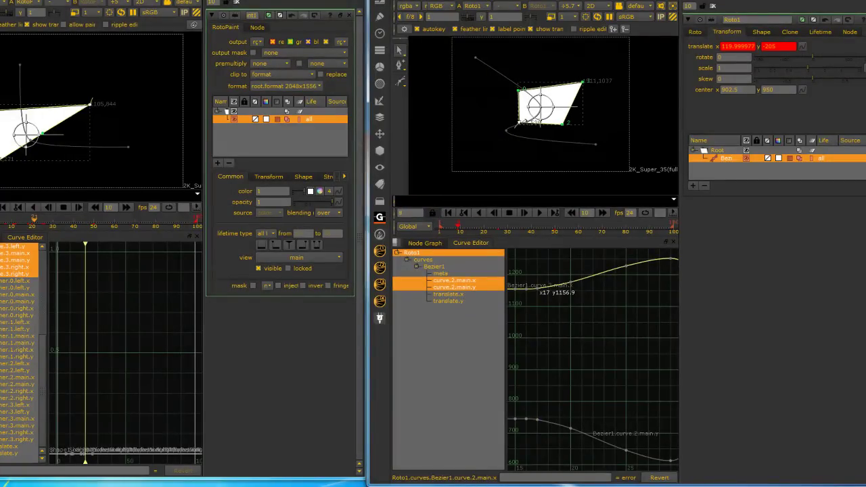